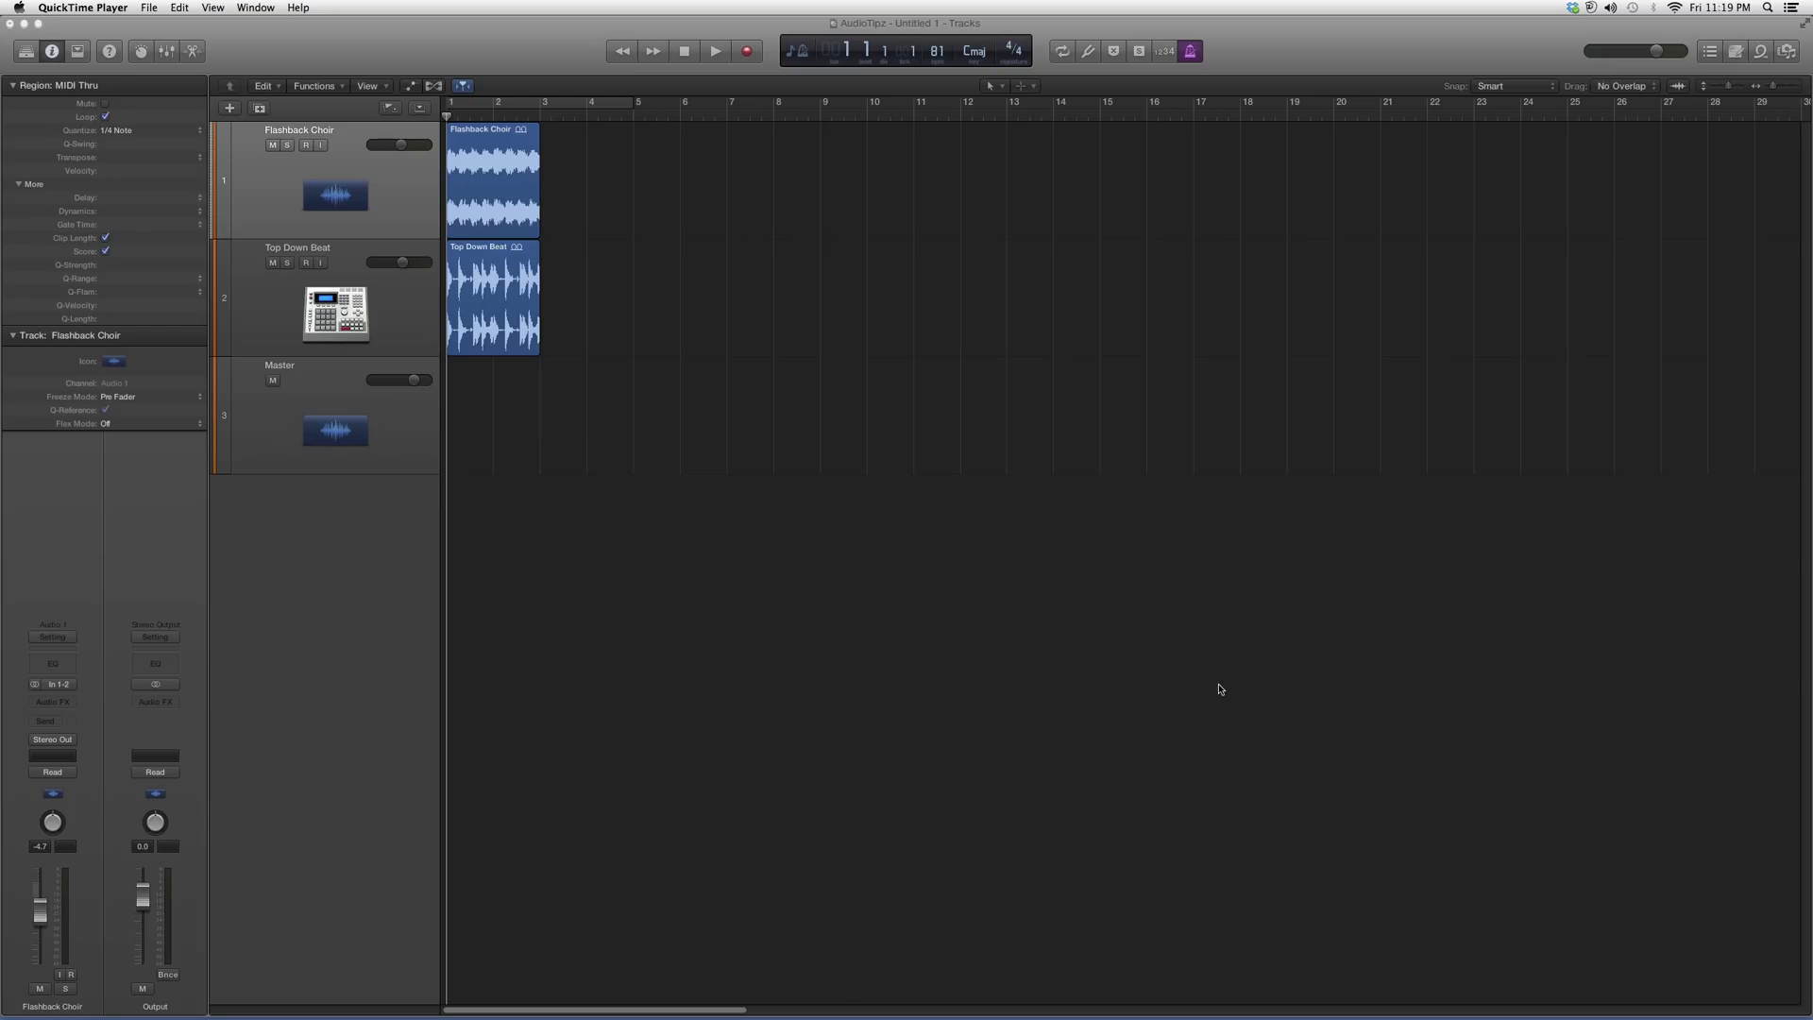
Insert Waves Maserati VX1 on the Flashback Choir track and centre its window
click(62, 701)
mouse_move(66, 881)
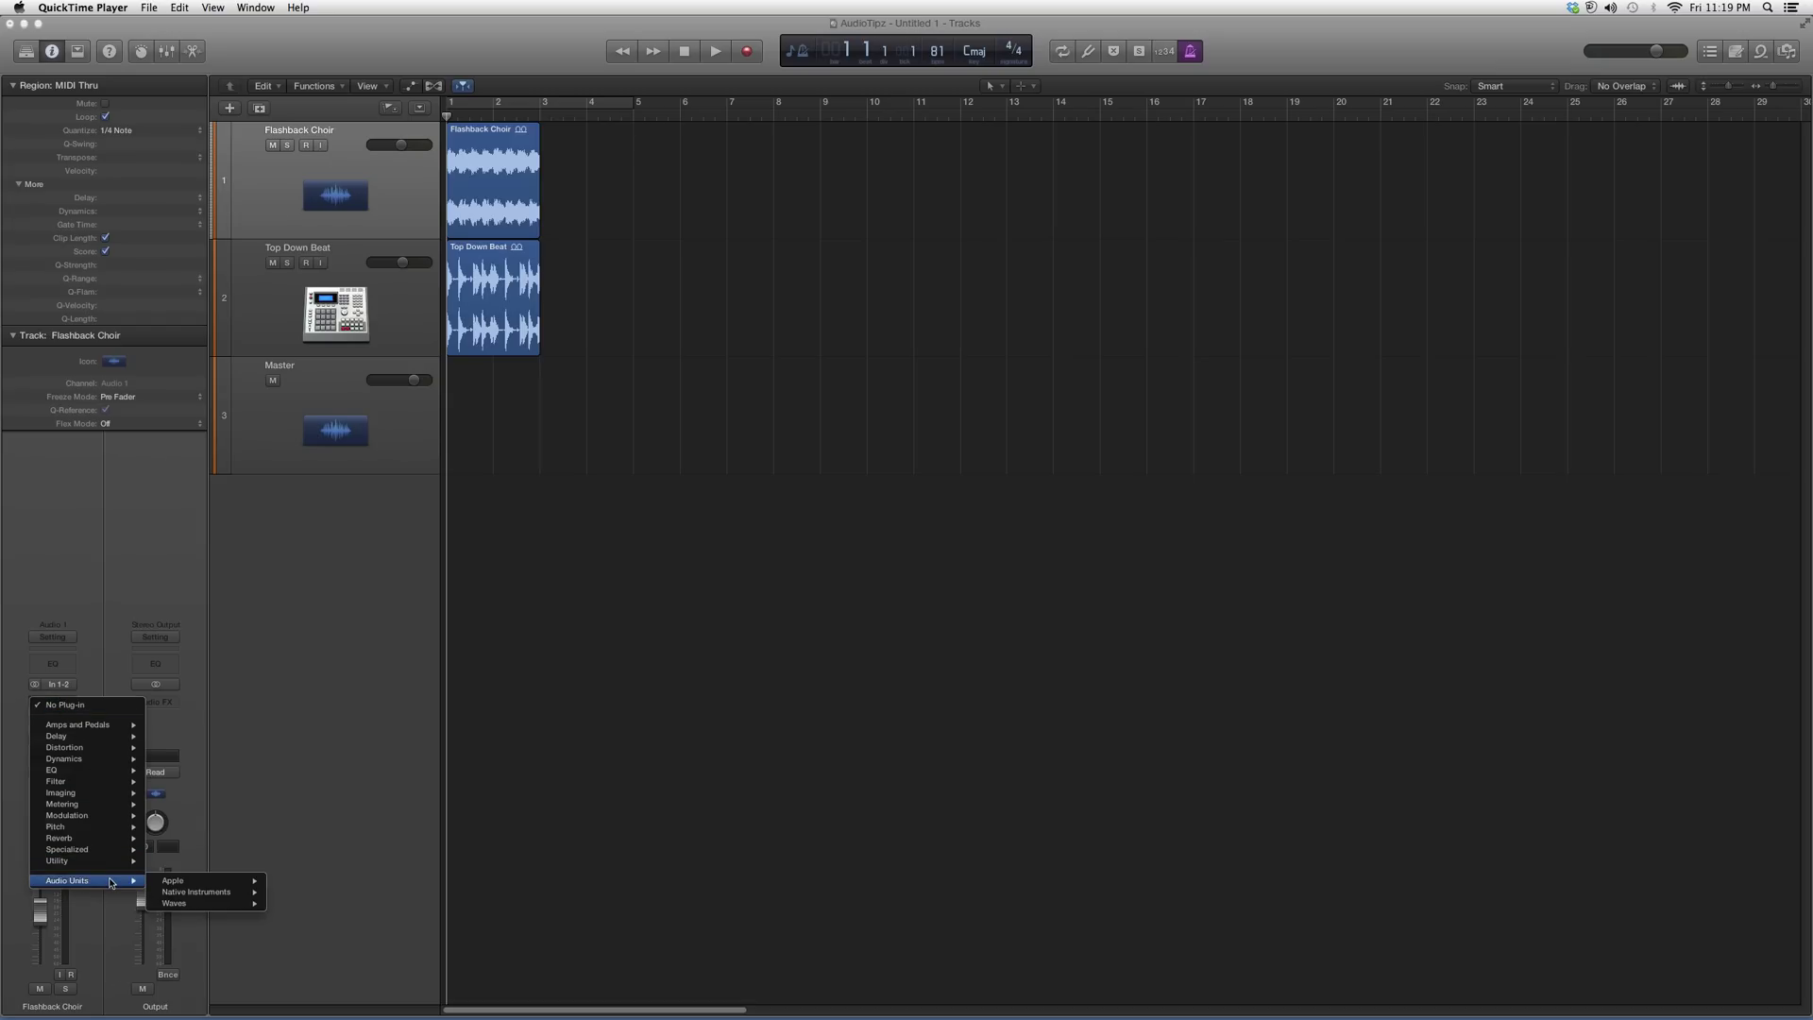
mouse_move(175, 903)
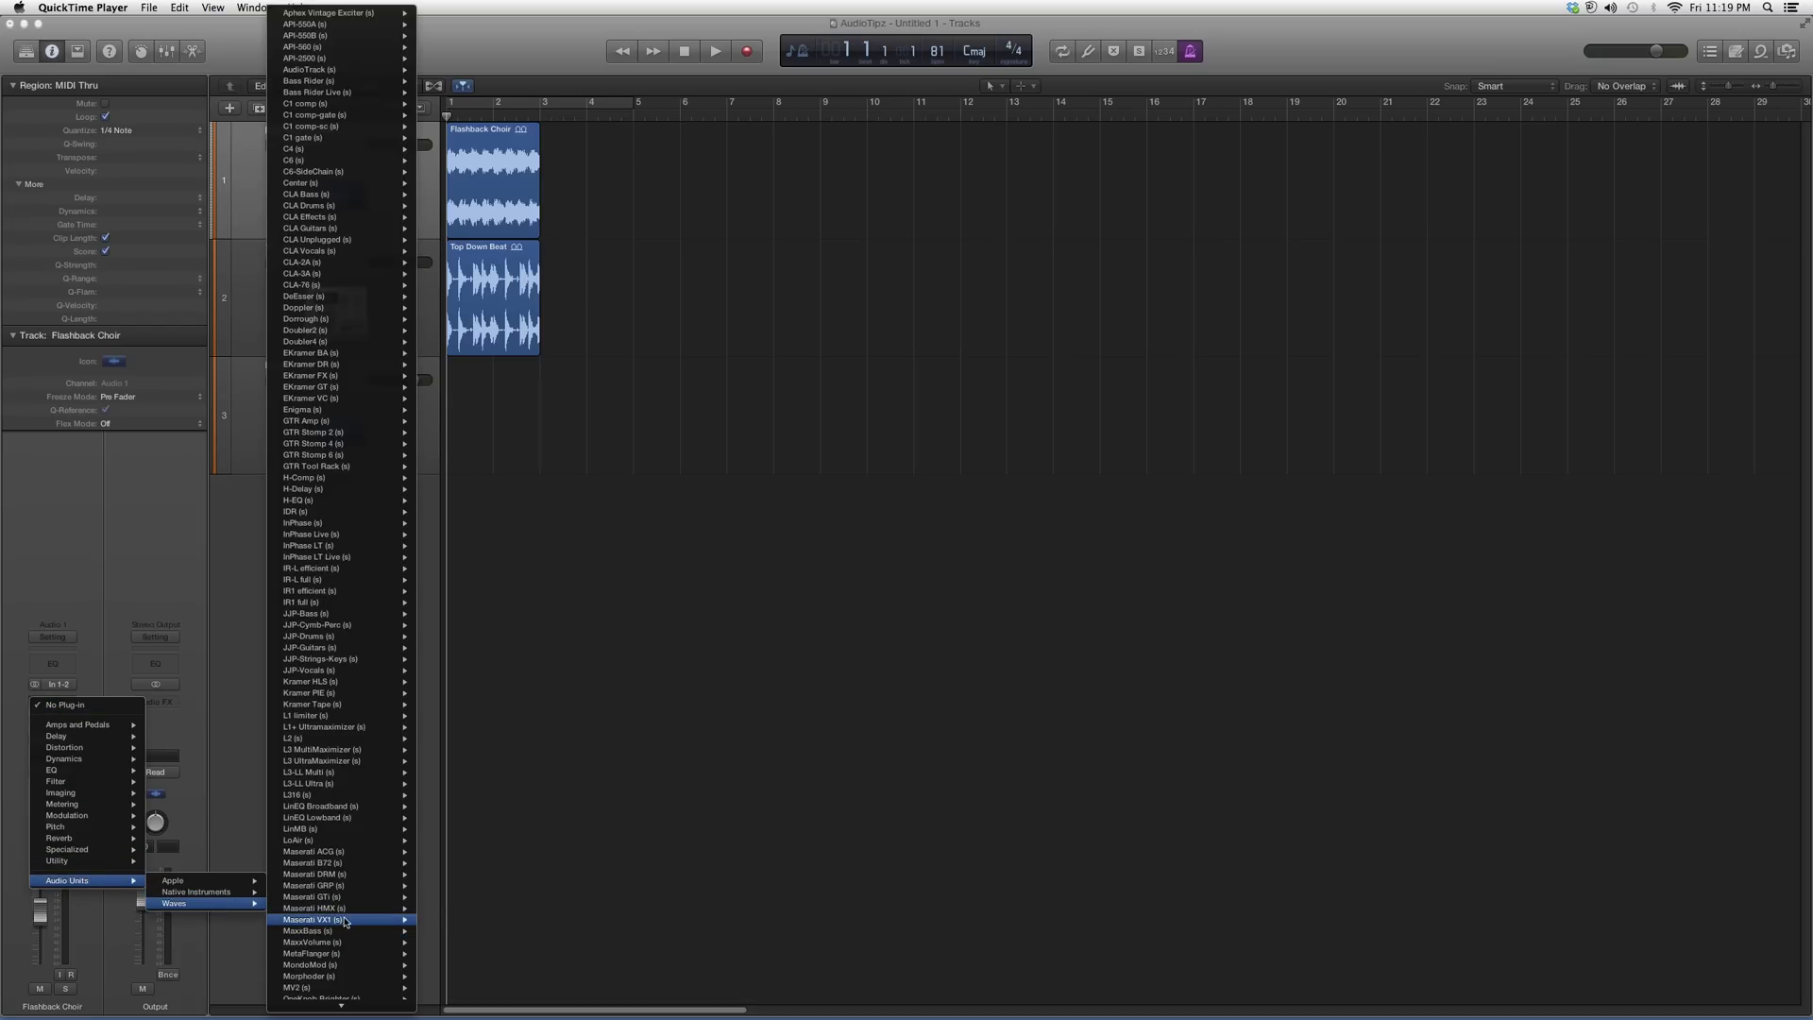
click(439, 920)
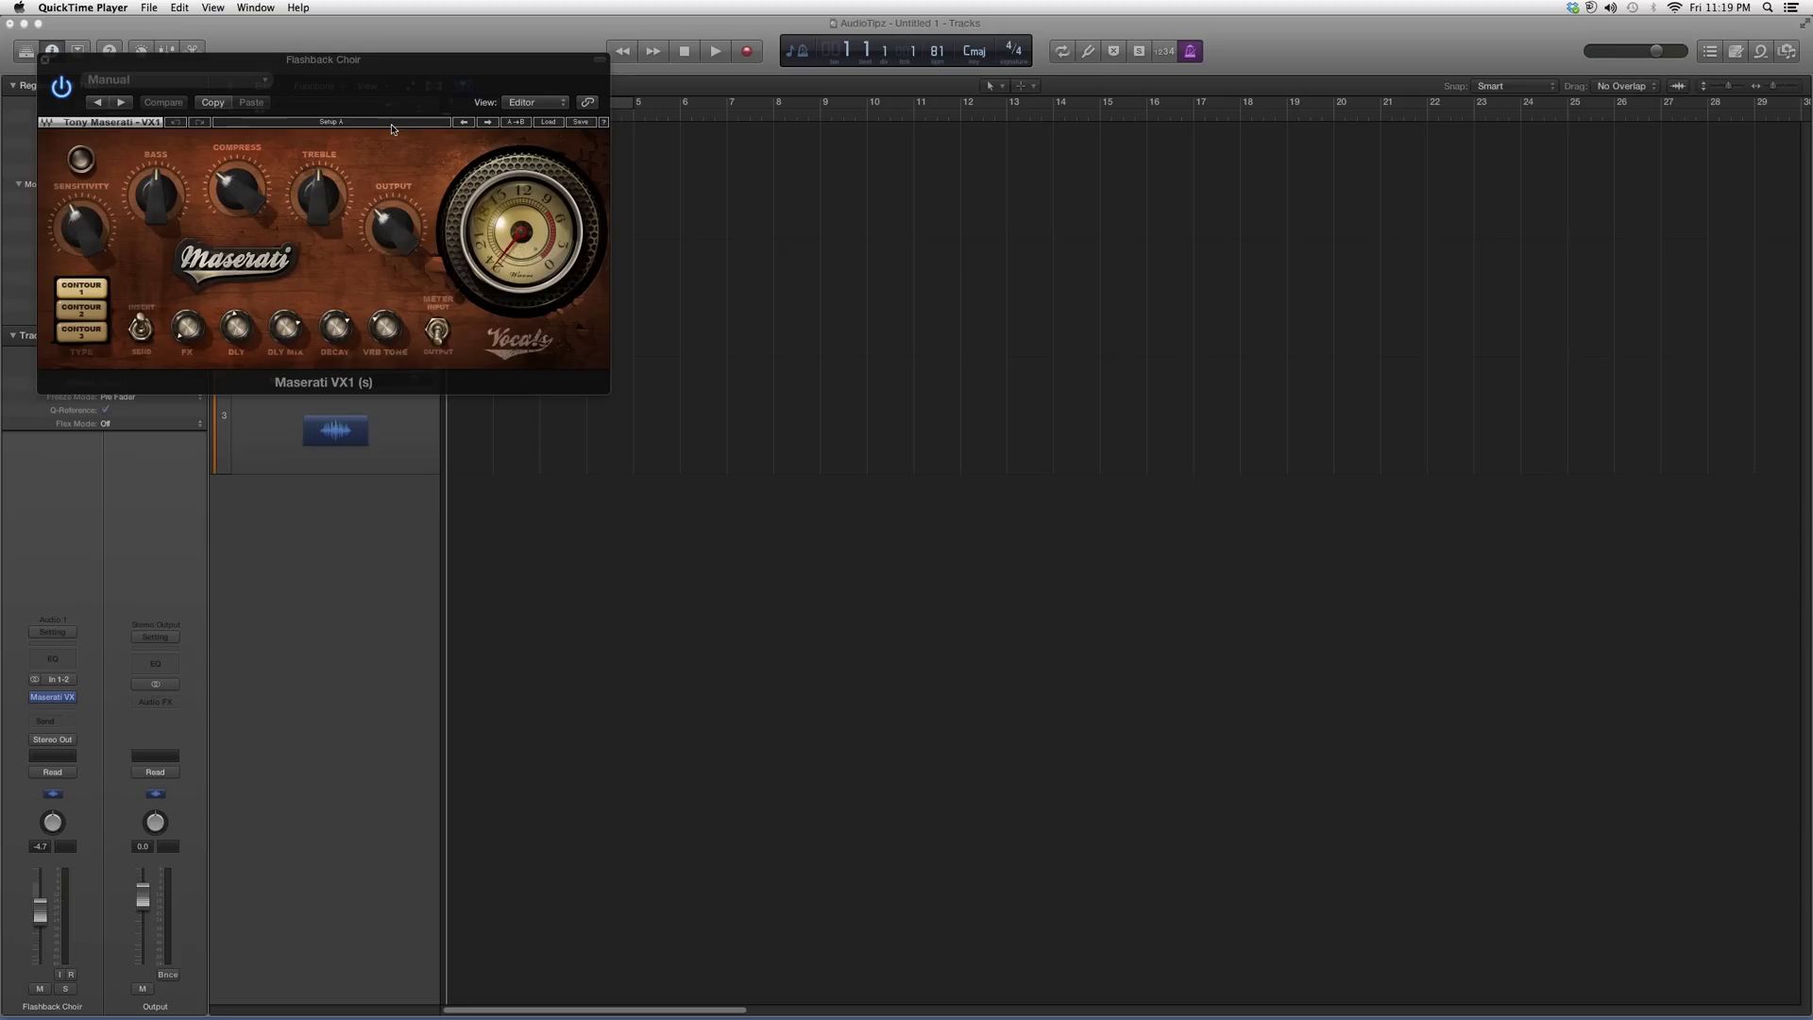
drag(369, 60, 1018, 454)
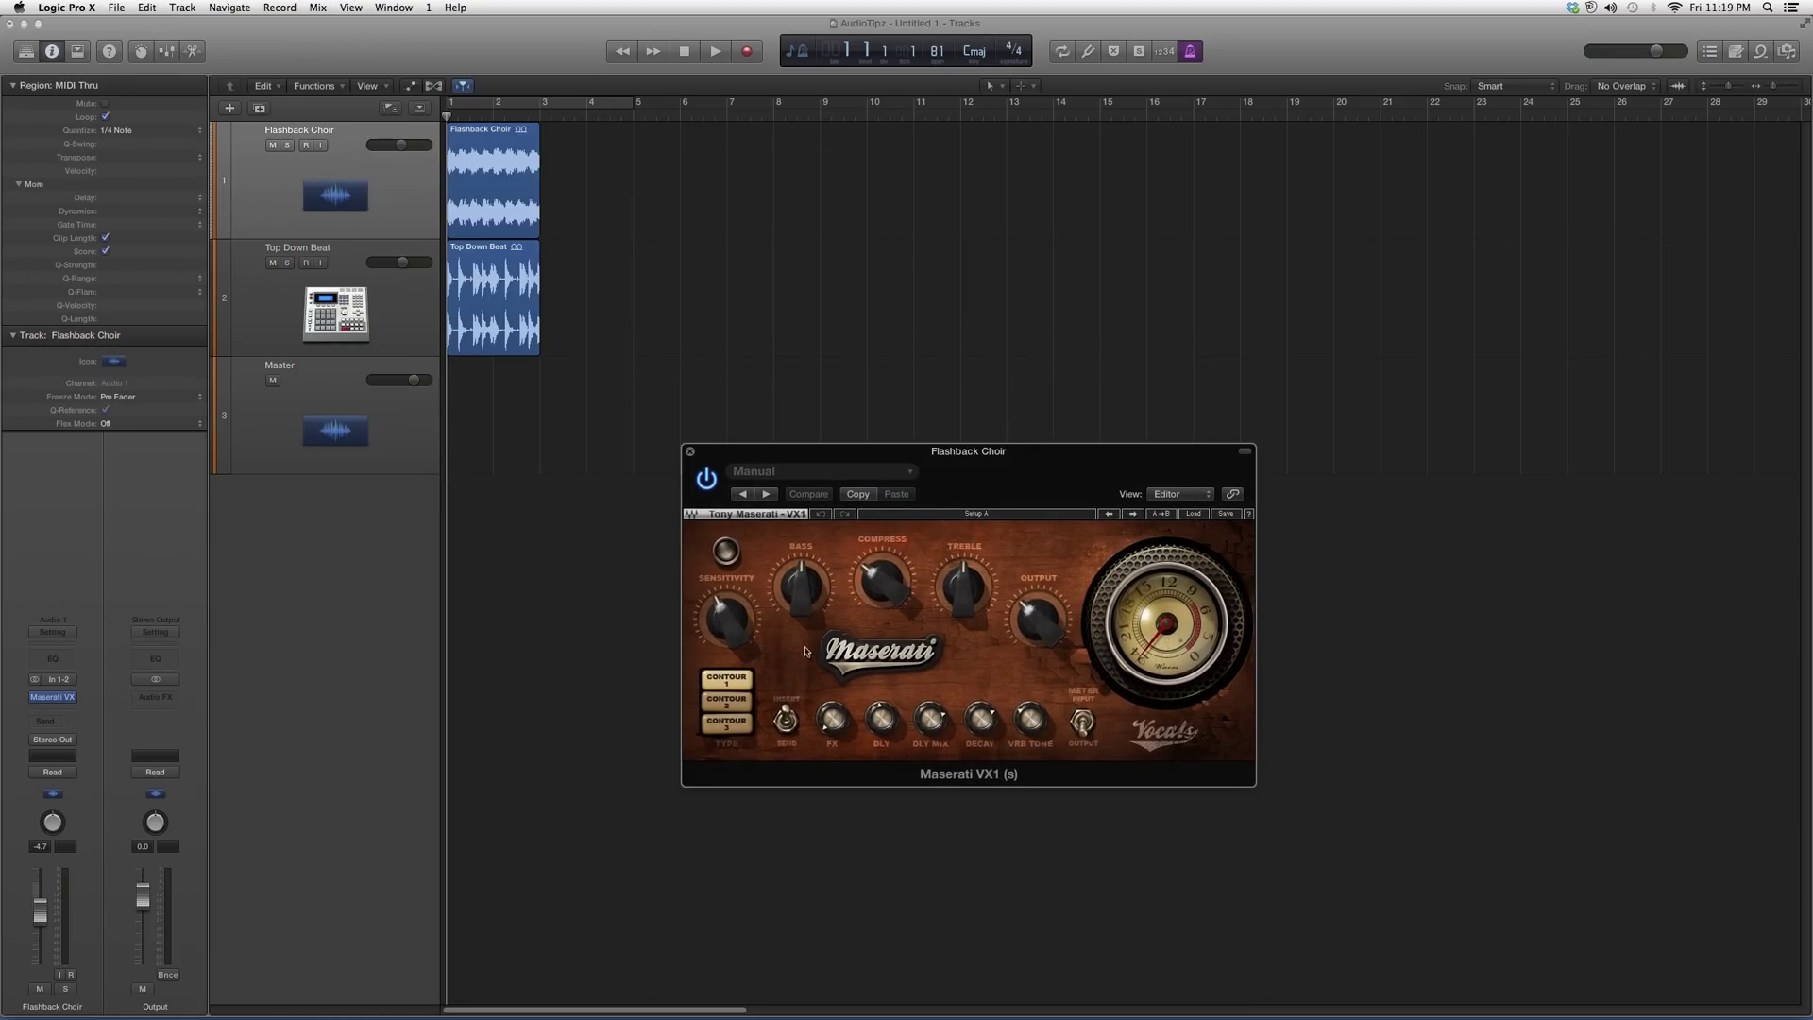
Try the Contour type buttons, then reset the Bass knob to 0.0
click(727, 680)
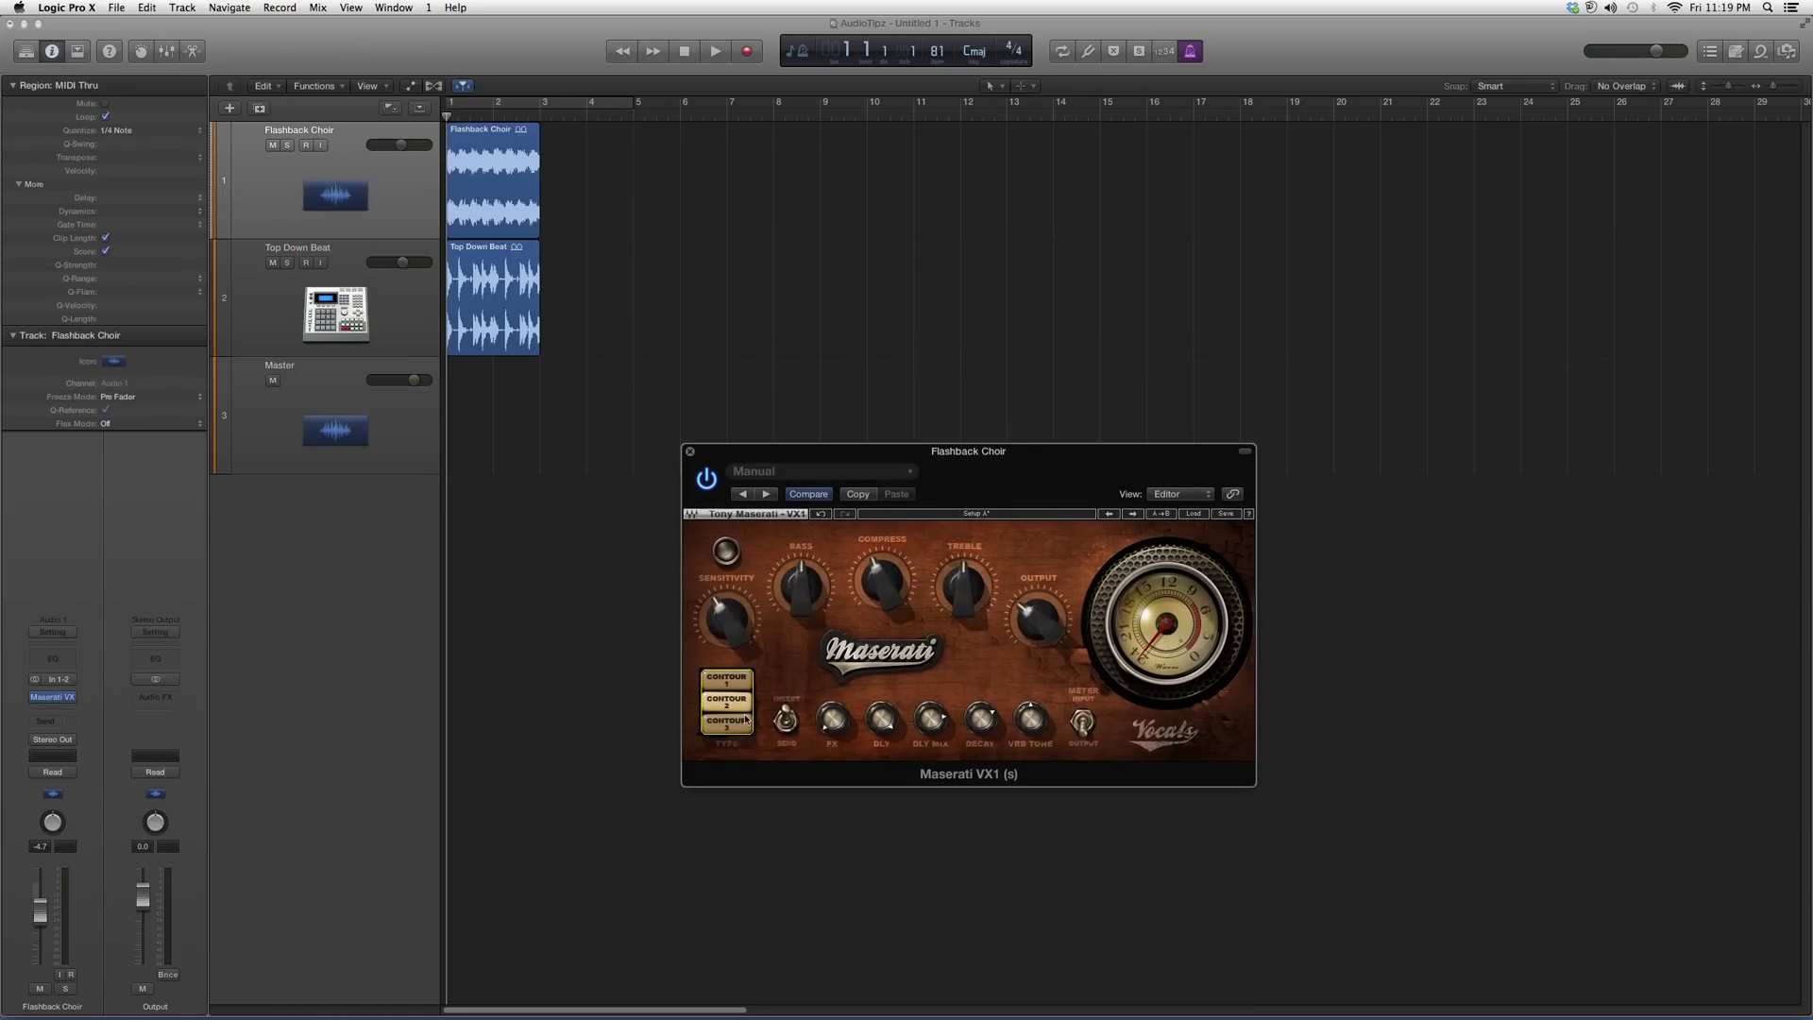
click(729, 721)
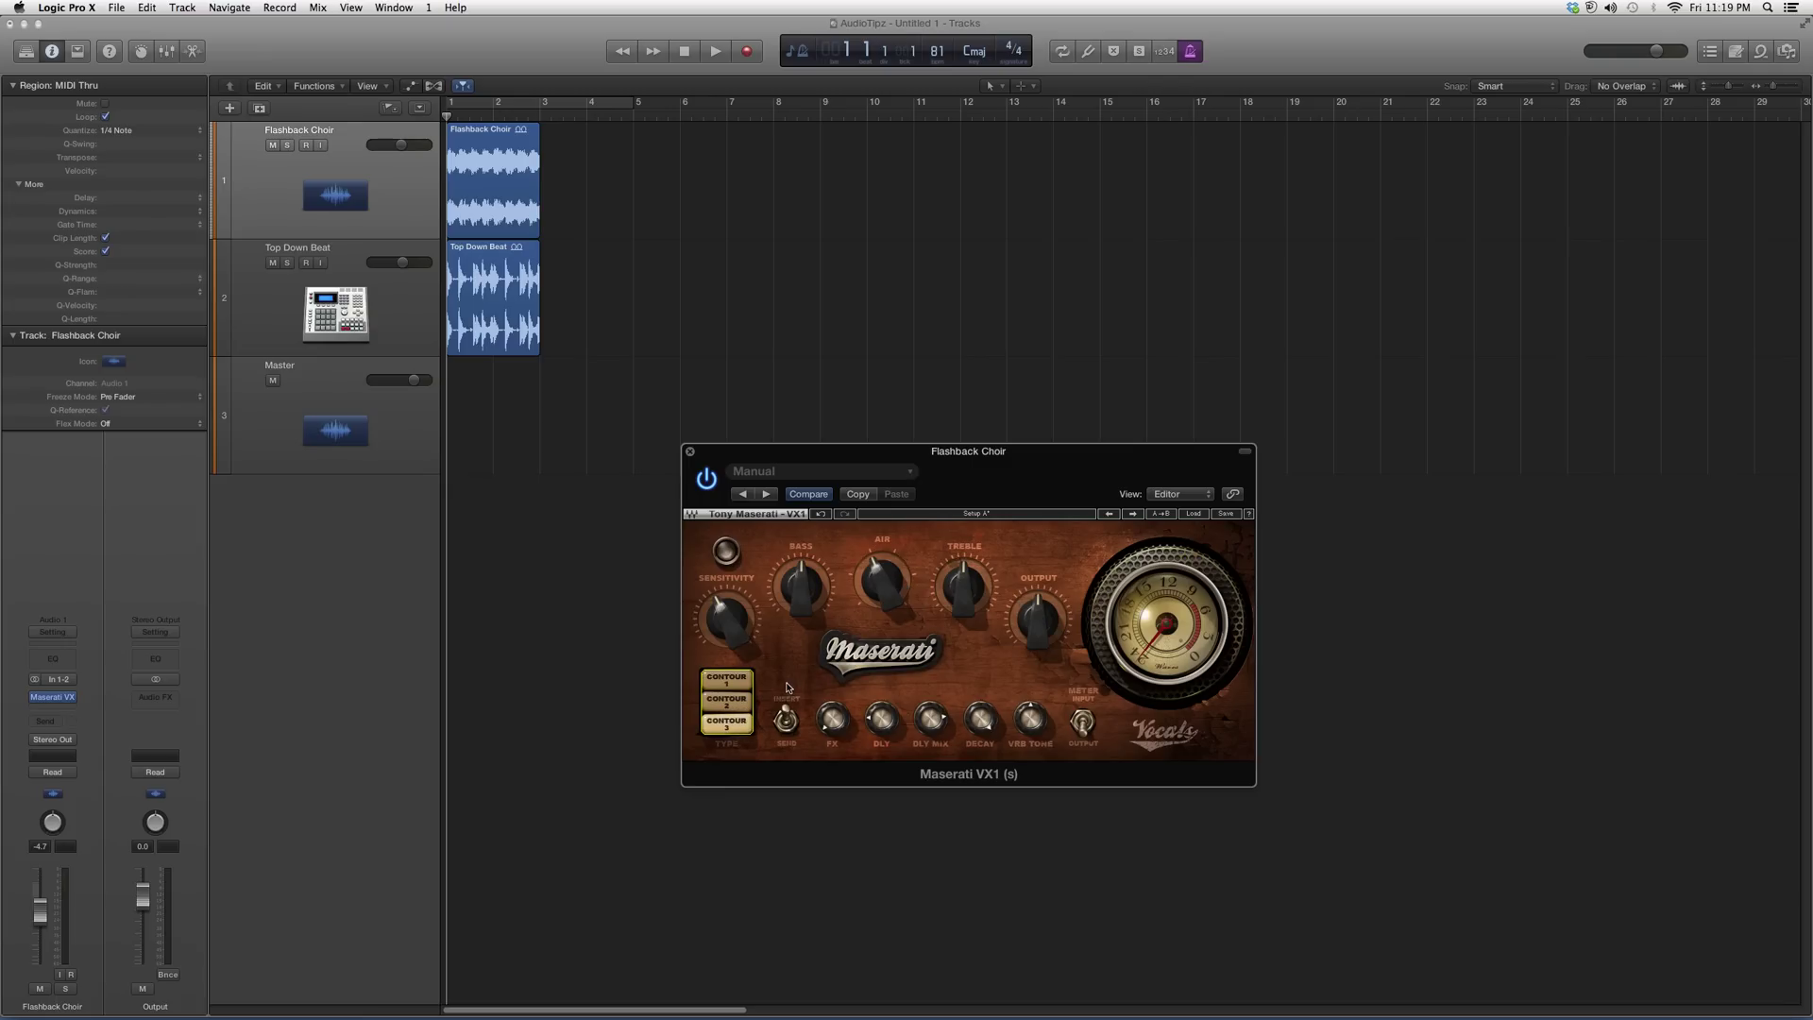
click(726, 680)
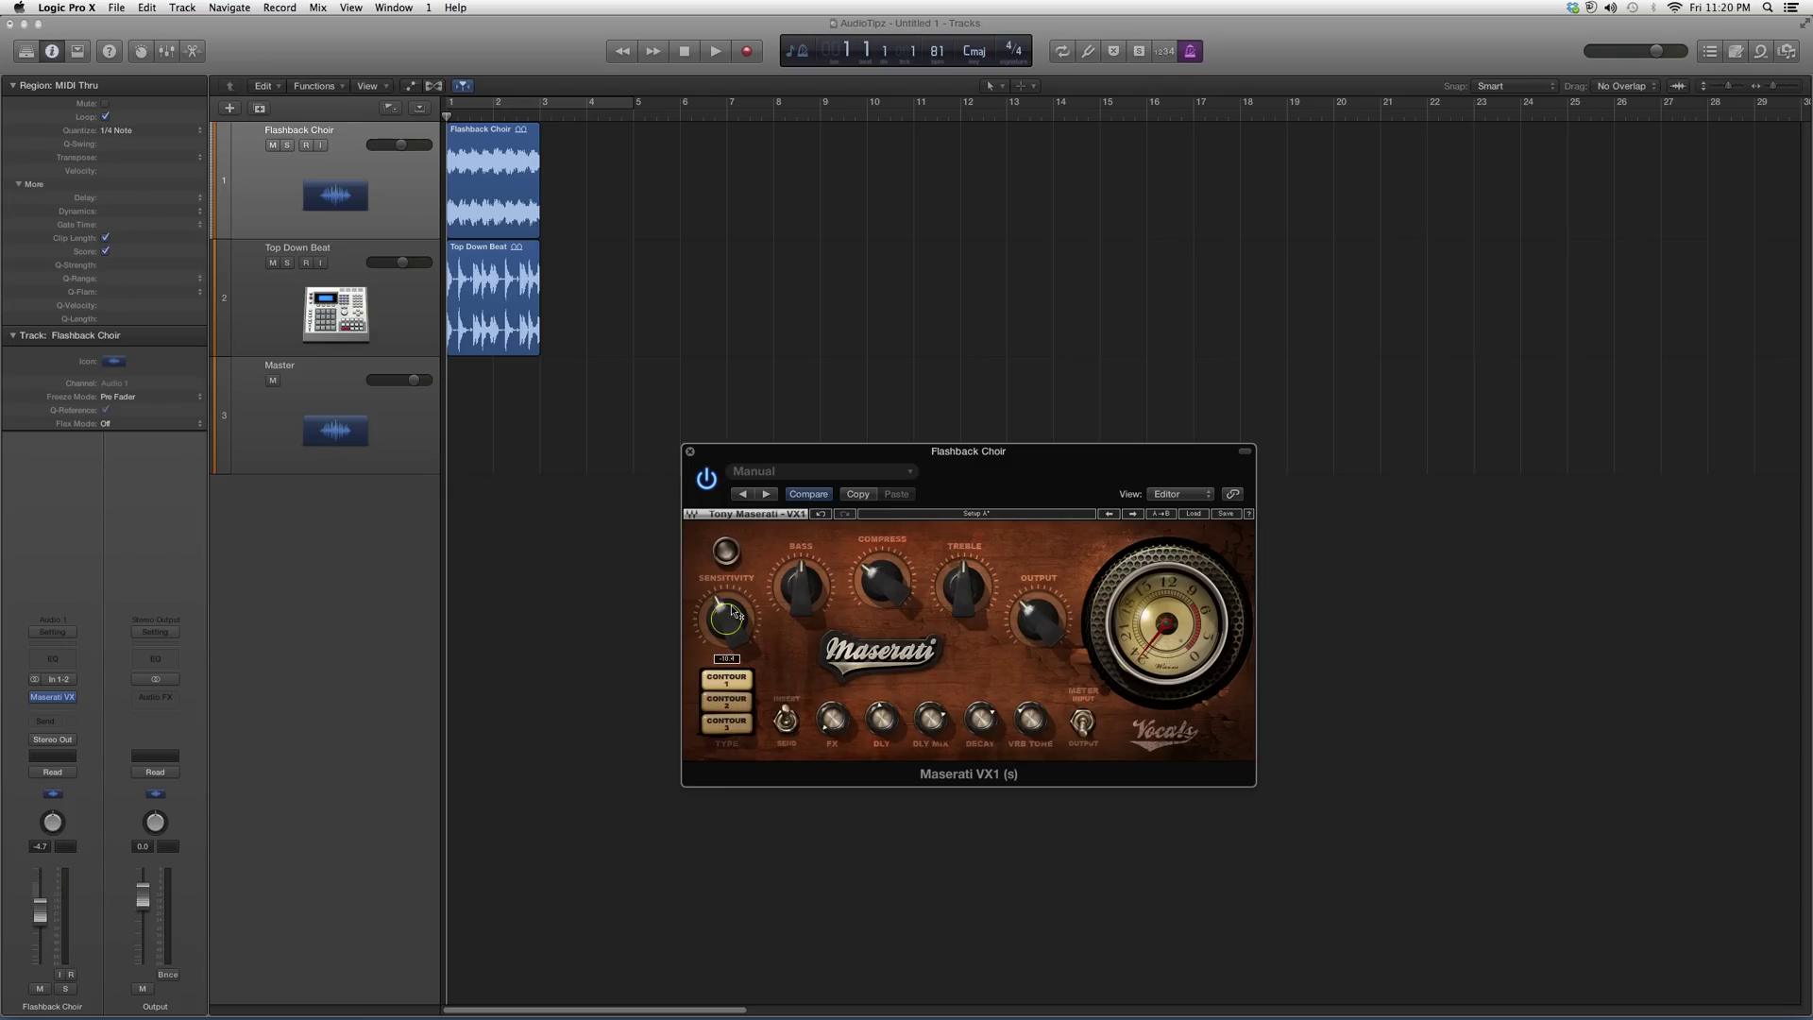
click(802, 587)
Flip the Meter Input/Output toggle beneath the VU meter
click(1084, 722)
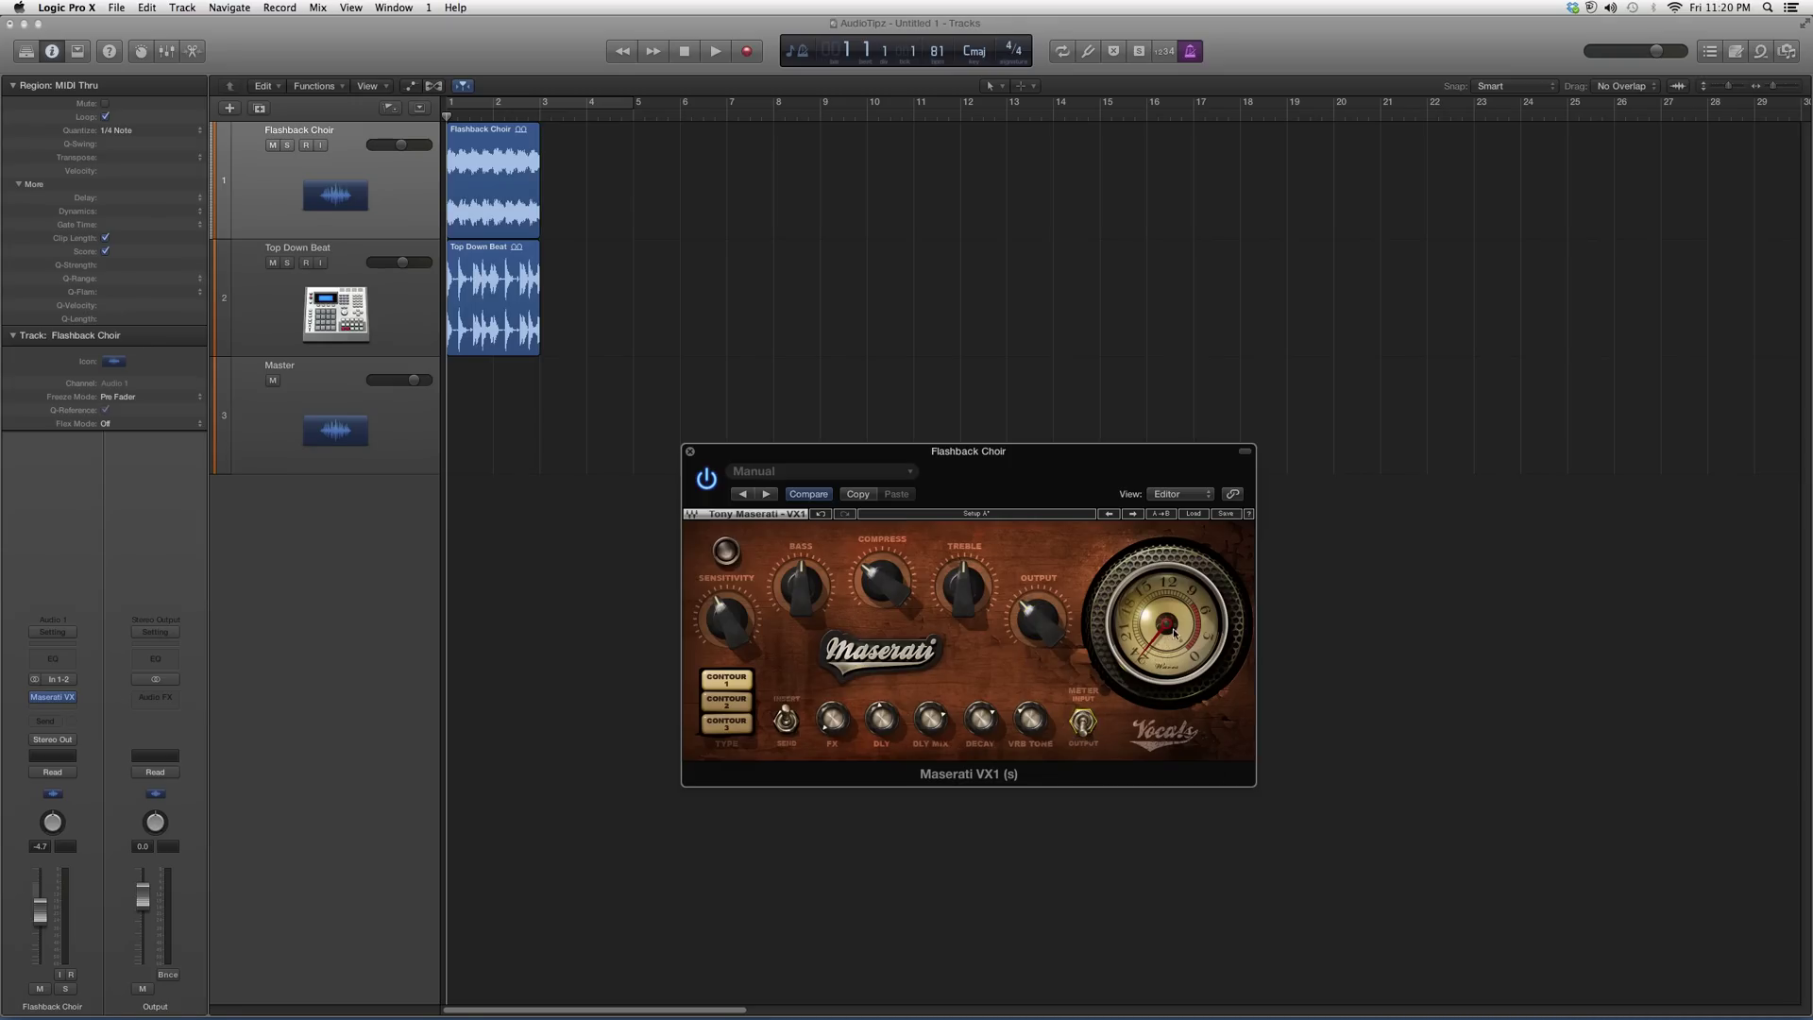